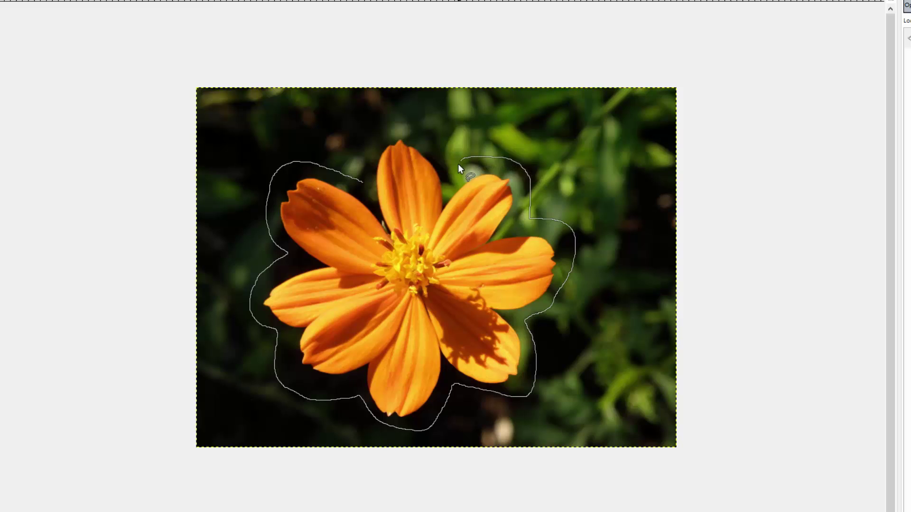
Close the rough Foreground Select outline around the flower at its start point
{"action": "left_click", "coordinate": [361, 183]}
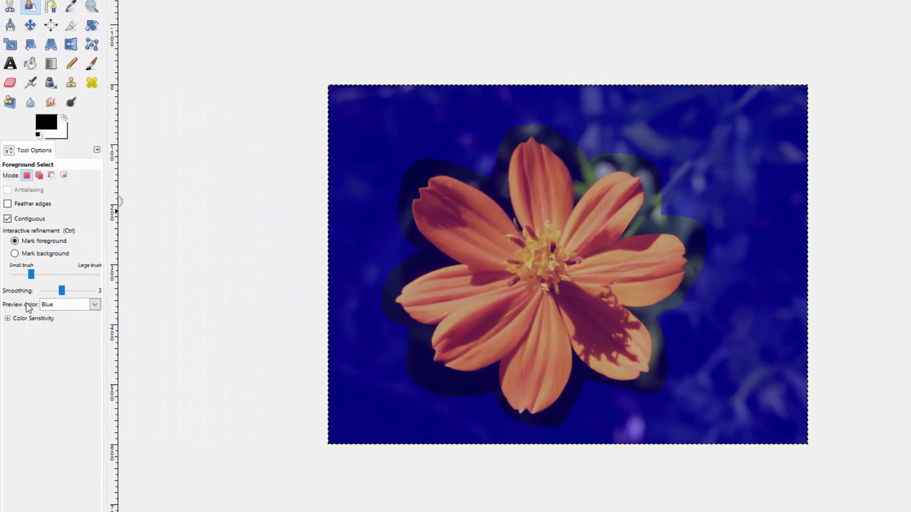
{"action": "left_click", "coordinate": [95, 304]}
{"action": "left_click", "coordinate": [60, 317]}
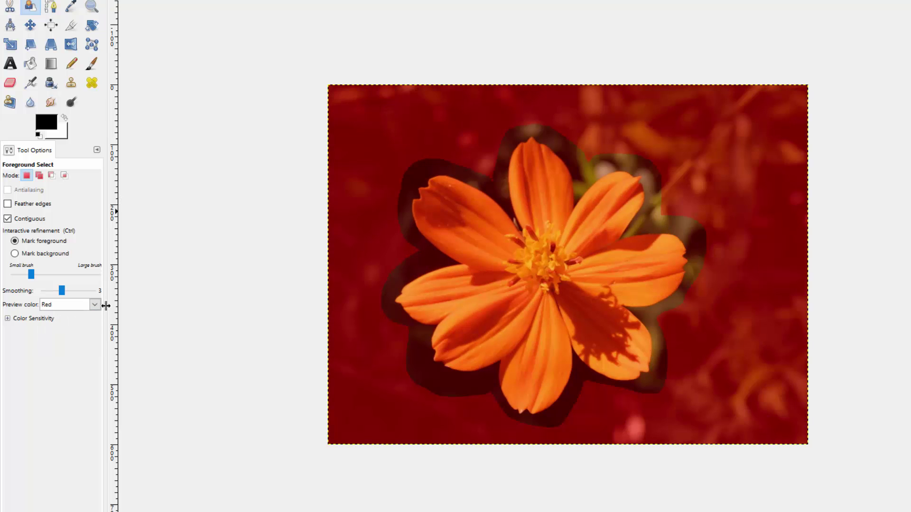
{"action": "left_click", "coordinate": [95, 305]}
{"action": "left_click", "coordinate": [81, 319]}
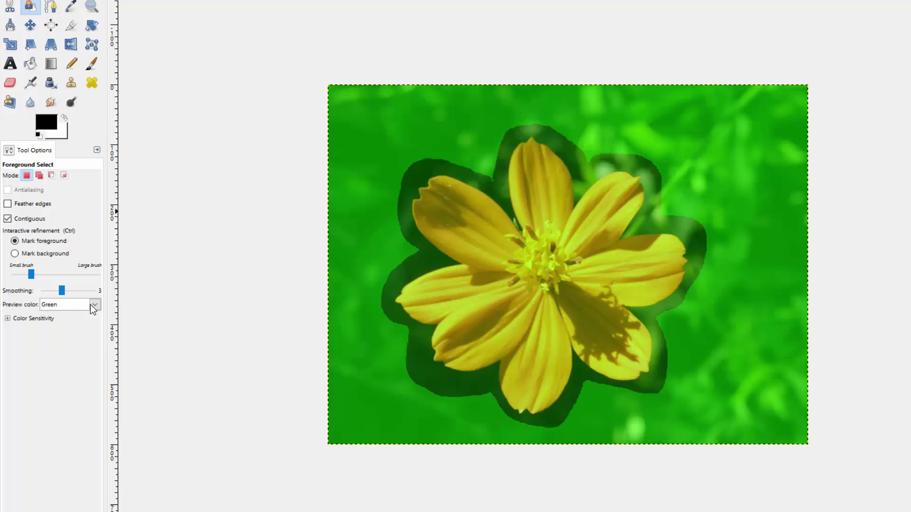
{"action": "left_click", "coordinate": [95, 305]}
{"action": "left_click", "coordinate": [95, 306]}
{"action": "left_click", "coordinate": [94, 304]}
{"action": "key", "text": "Escape"}
{"action": "key", "text": "Up"}
{"action": "key", "text": "Down"}
{"action": "key", "text": "Down"}
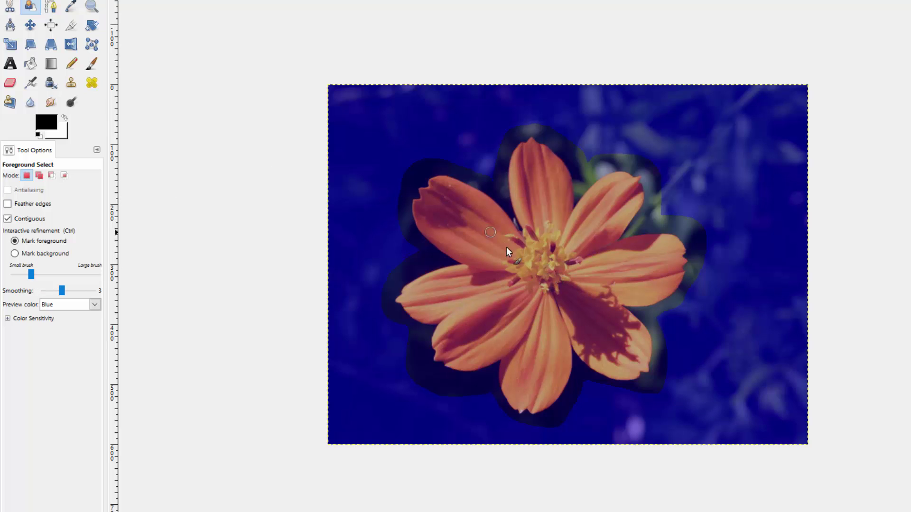
Reduce the Small brush/Large brush refinement size slightly in Tool Options
{"action": "left_click", "coordinate": [31, 273]}
{"action": "left_click_drag", "start_coordinate": [61, 275], "coordinate": [36, 275]}
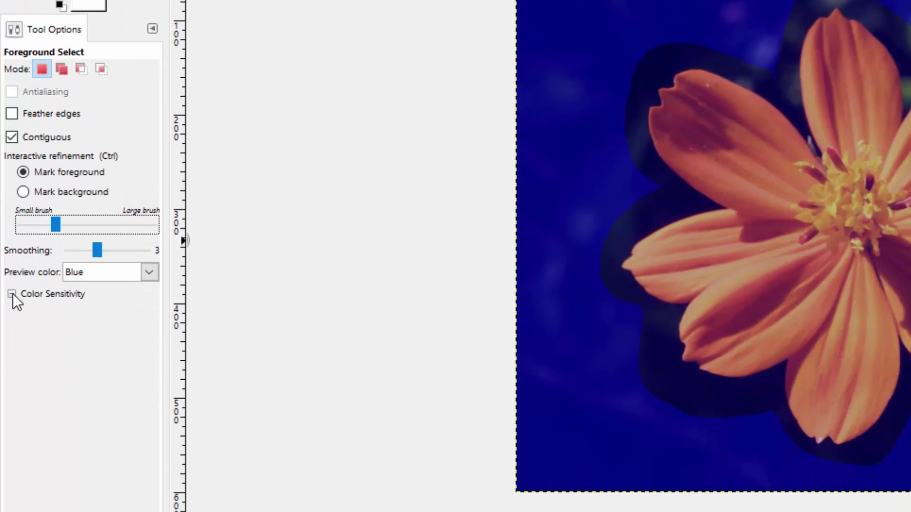
{"action": "left_click", "coordinate": [12, 295]}
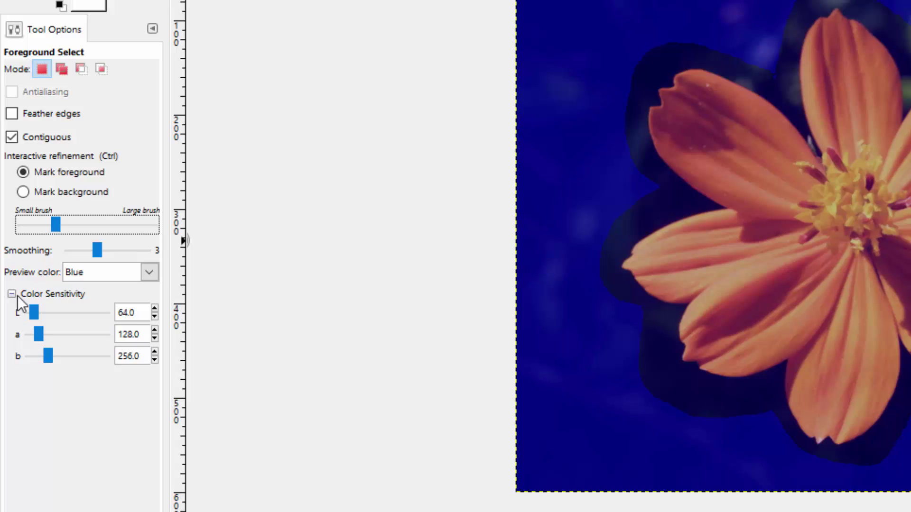
{"action": "left_click", "coordinate": [12, 295]}
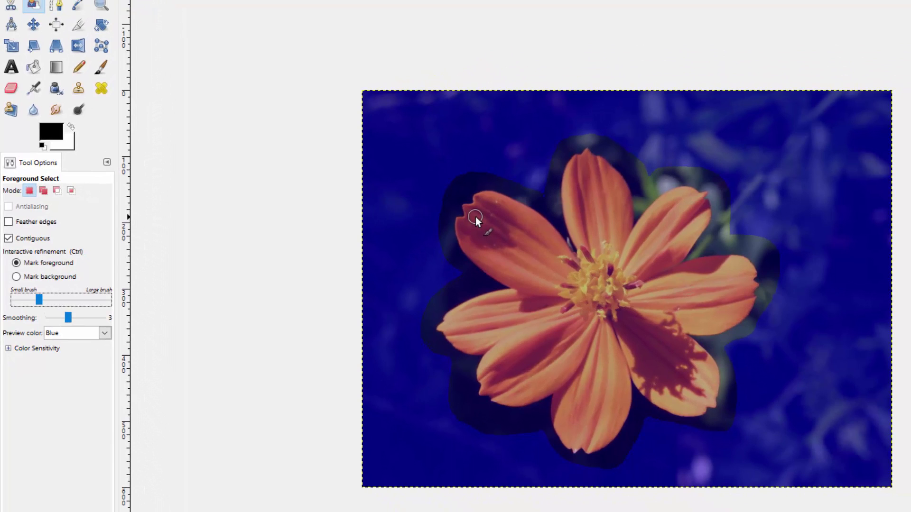
Paint foreground strokes from a petal tip across the flower centre and along the petal
{"action": "mouse_move", "coordinate": [475, 217]}
{"action": "left_mouse_down"}
{"action": "mouse_move", "coordinate": [571, 271]}
{"action": "mouse_move", "coordinate": [638, 332]}
{"action": "left_mouse_up"}
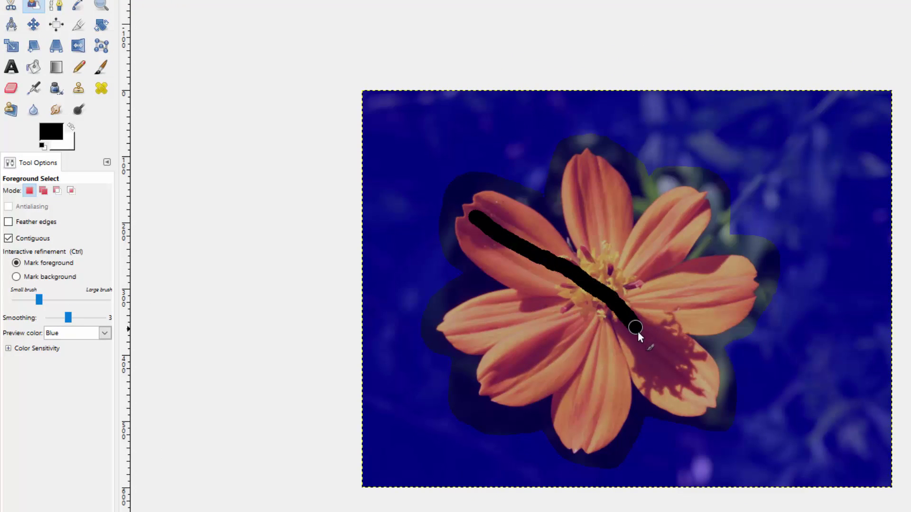
{"action": "left_click_drag", "start_coordinate": [680, 399], "coordinate": [685, 406]}
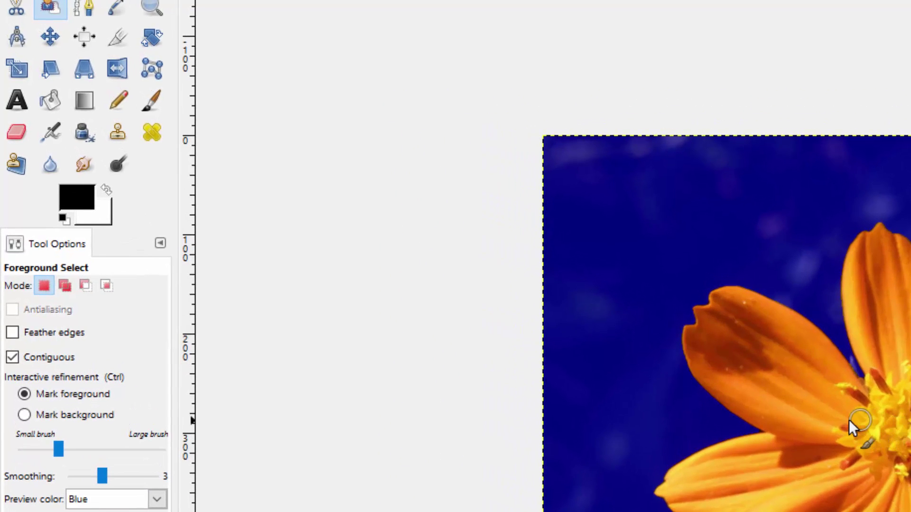
Enable Feather edges at radius 3.0, also marking more of the upper-left petal as foreground
{"action": "left_click", "coordinate": [12, 333]}
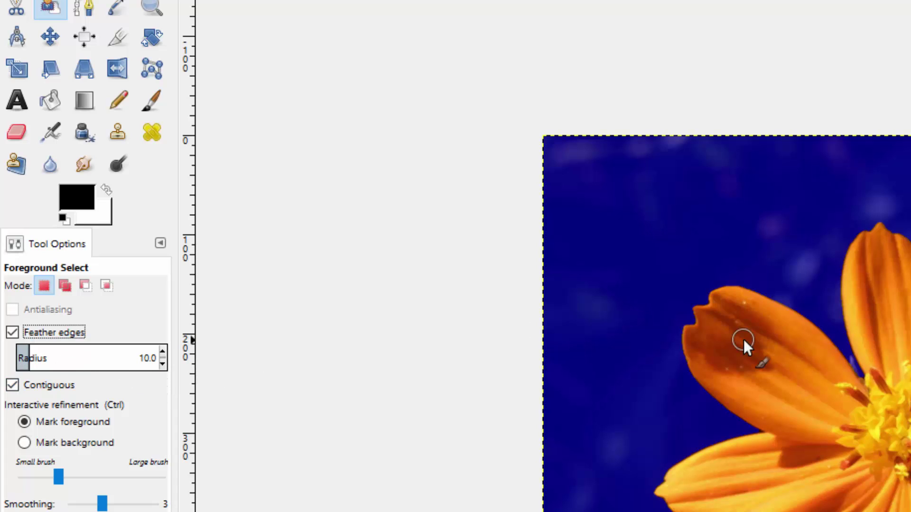
{"action": "left_click_drag", "start_coordinate": [744, 340], "coordinate": [770, 355]}
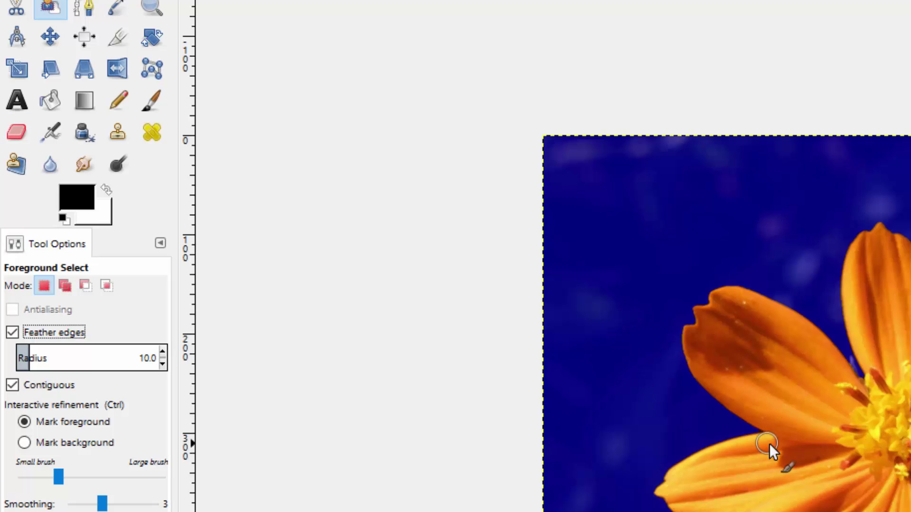
{"action": "left_click", "coordinate": [163, 364]}
{"action": "left_click", "coordinate": [163, 365]}
{"action": "left_click", "coordinate": [163, 365]}
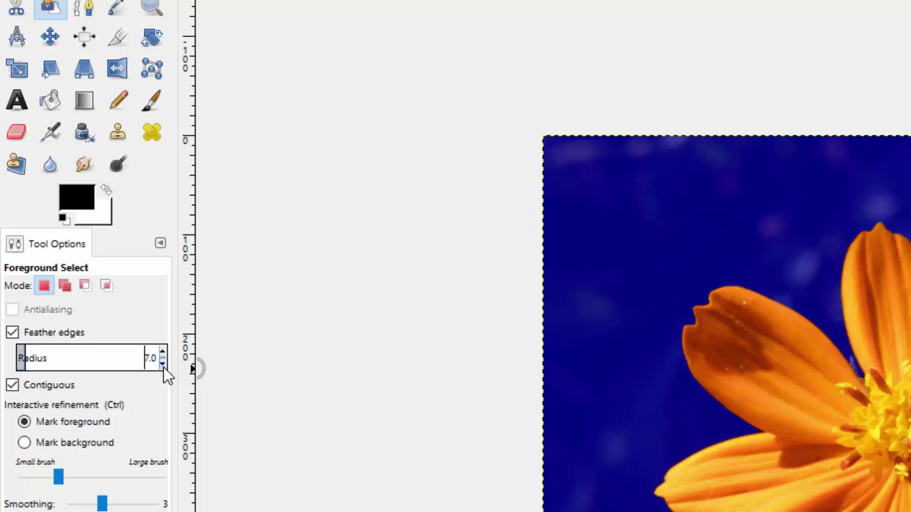
{"action": "left_click", "coordinate": [163, 364]}
{"action": "left_click", "coordinate": [163, 364]}
{"action": "left_click", "coordinate": [162, 364]}
{"action": "left_click", "coordinate": [163, 365]}
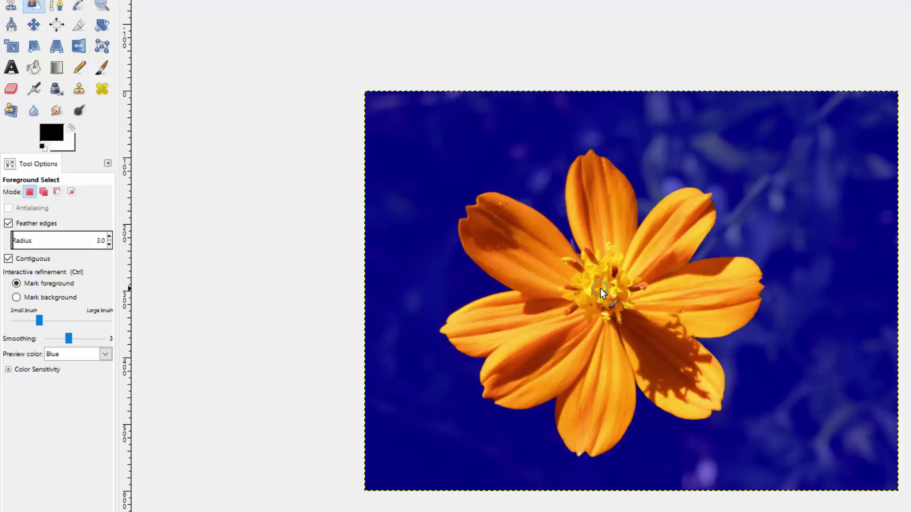
Commit the flower as a selection, then test a Delete and undo the white fill
{"action": "key", "text": "Return"}
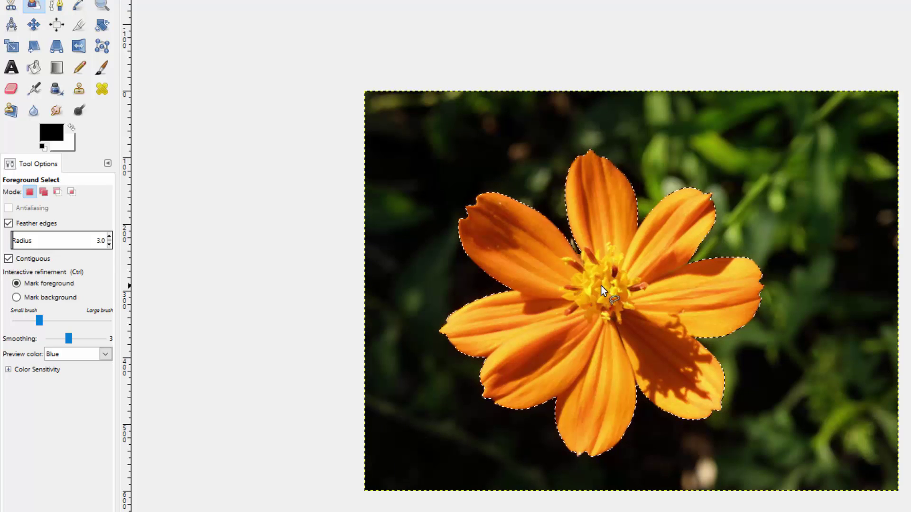
{"action": "key", "text": "Delete"}
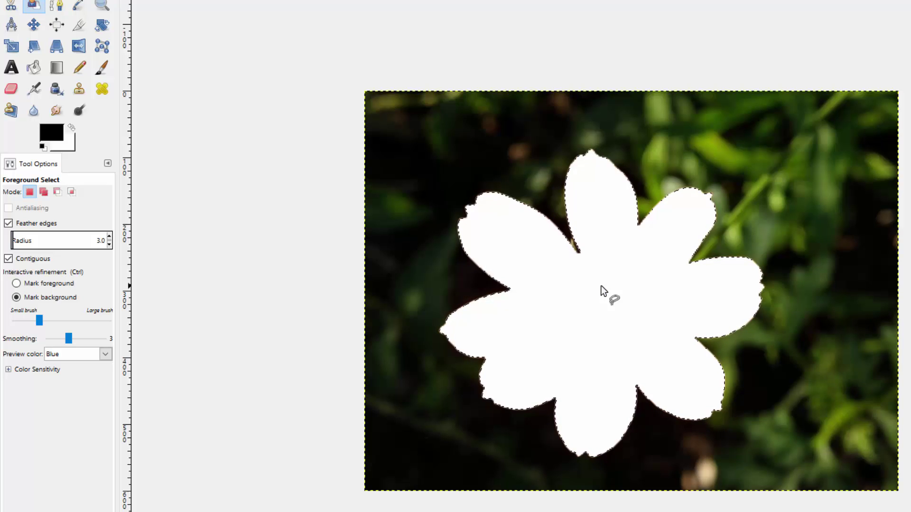
{"action": "key", "text": "ctrl+z"}
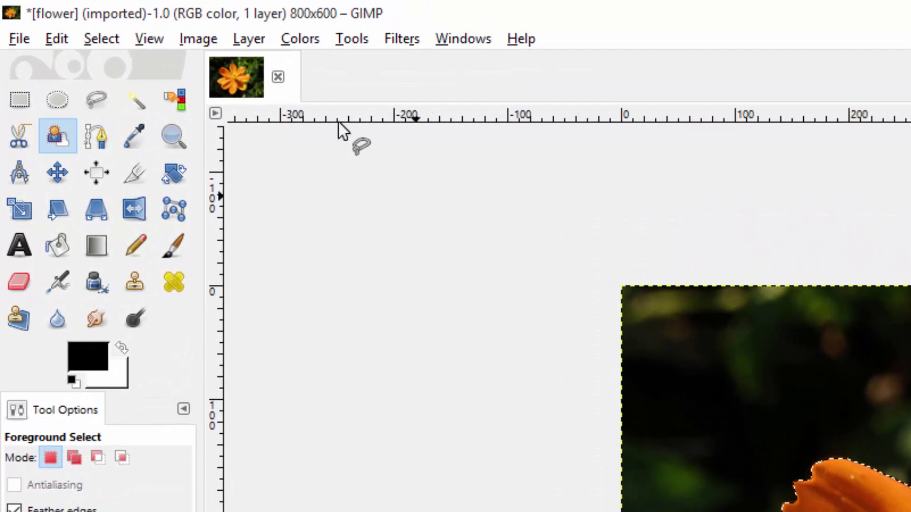
Invert the selection to the background, then test a Delete and undo it
{"action": "left_click", "coordinate": [101, 38]}
{"action": "left_click", "coordinate": [127, 121]}
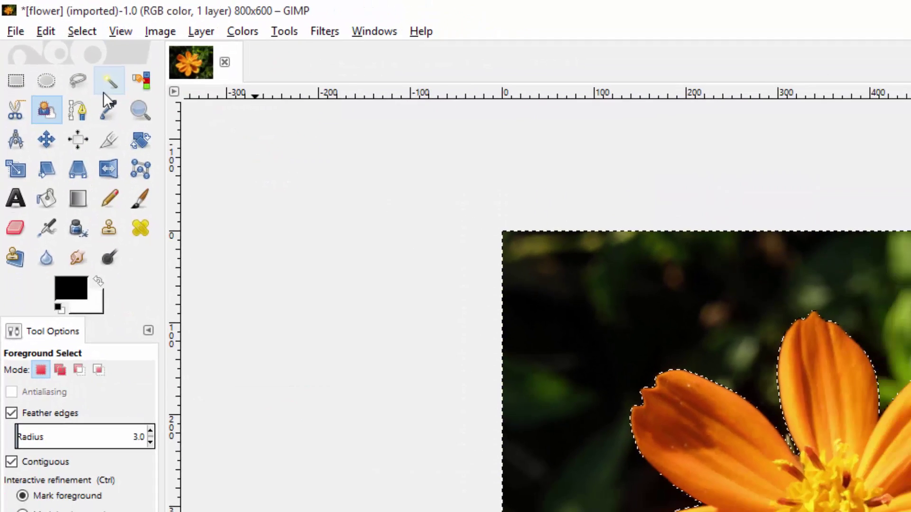
{"action": "key", "text": "Delete"}
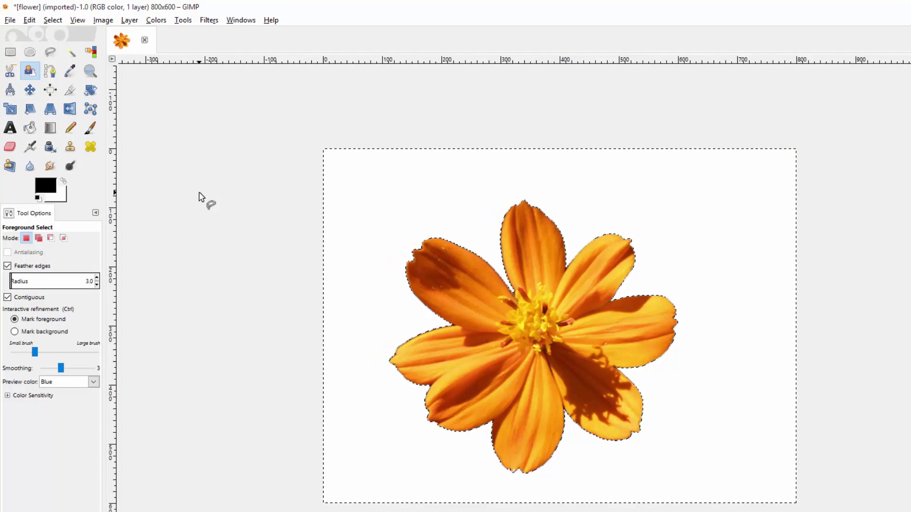
{"action": "key", "text": "ctrl+z"}
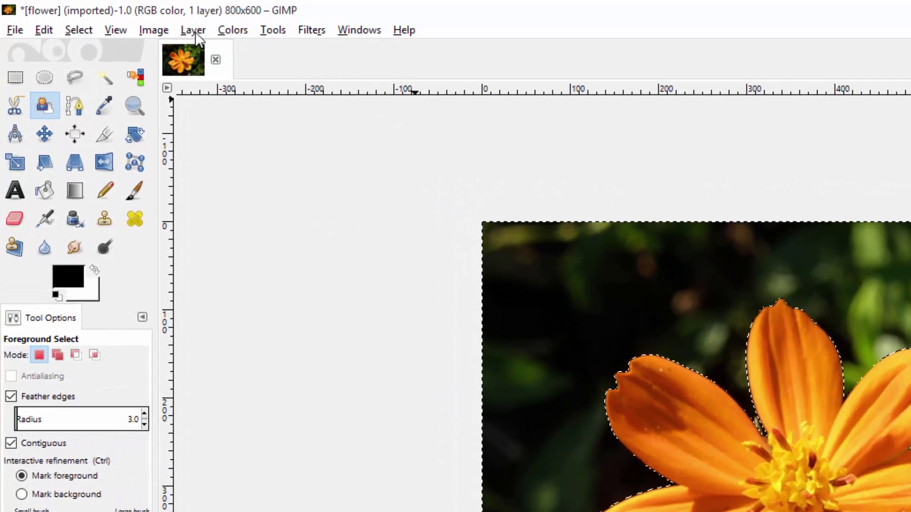
Add an alpha channel to the layer and delete the background to transparency
{"action": "left_click", "coordinate": [129, 21]}
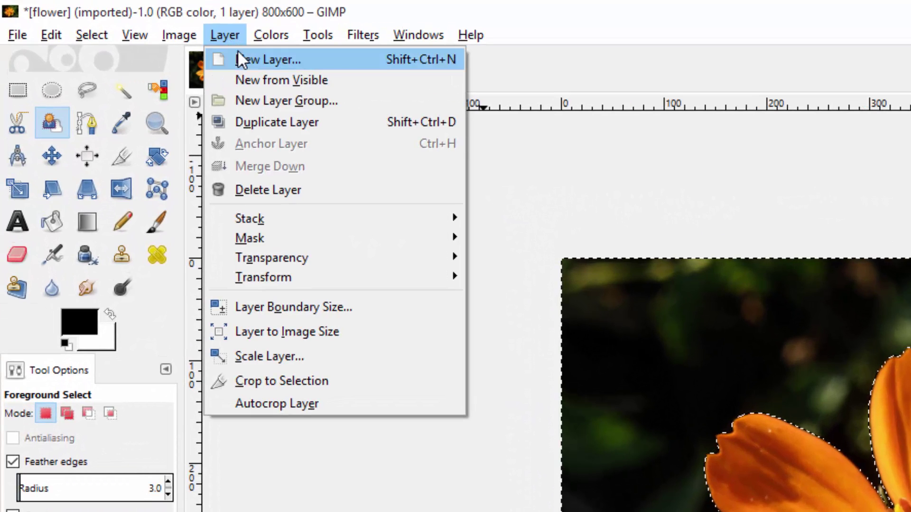
{"action": "mouse_move", "coordinate": [431, 263]}
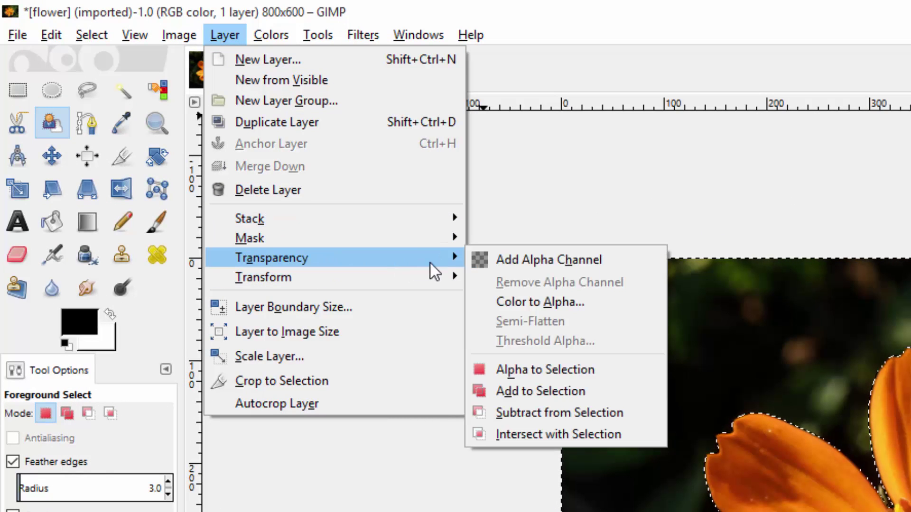
{"action": "left_click", "coordinate": [536, 260]}
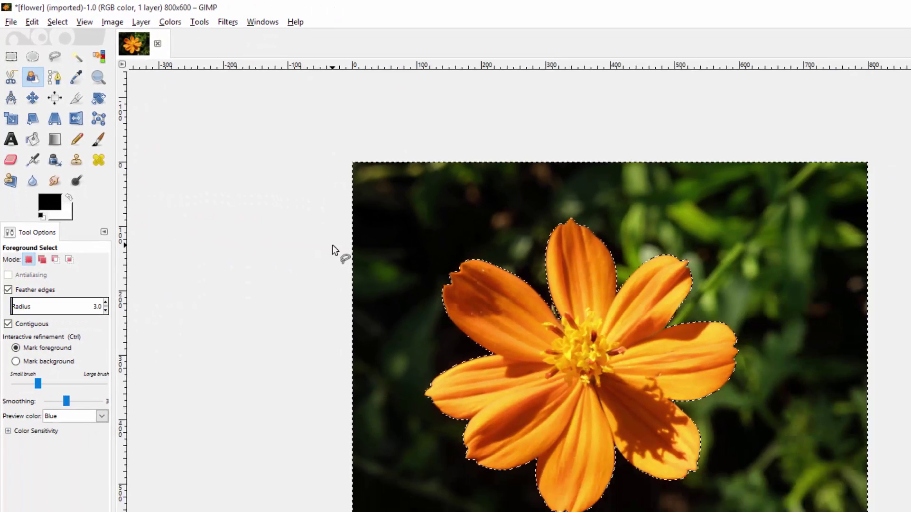
{"action": "key", "text": "Delete"}
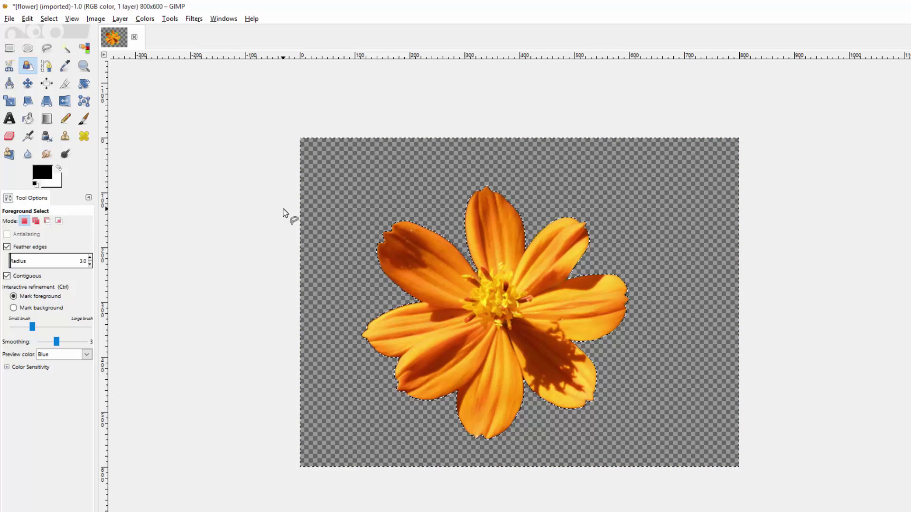